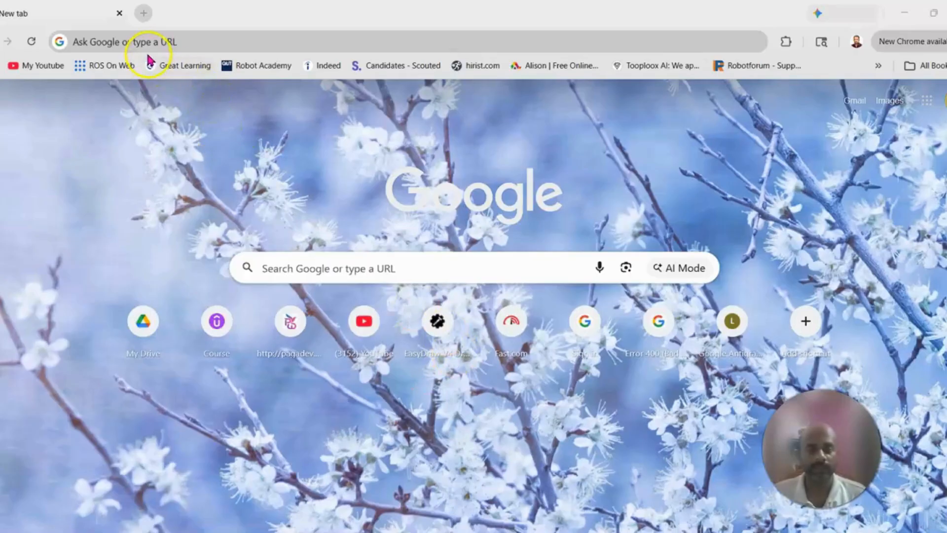
Search the web for "kicad download" and open KiCad's Windows download page.
click(117, 41)
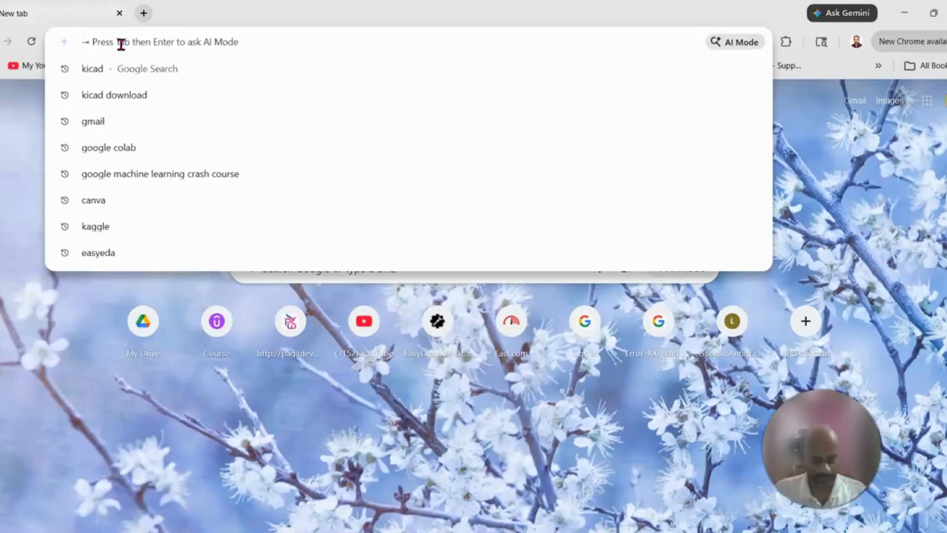
text(KICAD download)
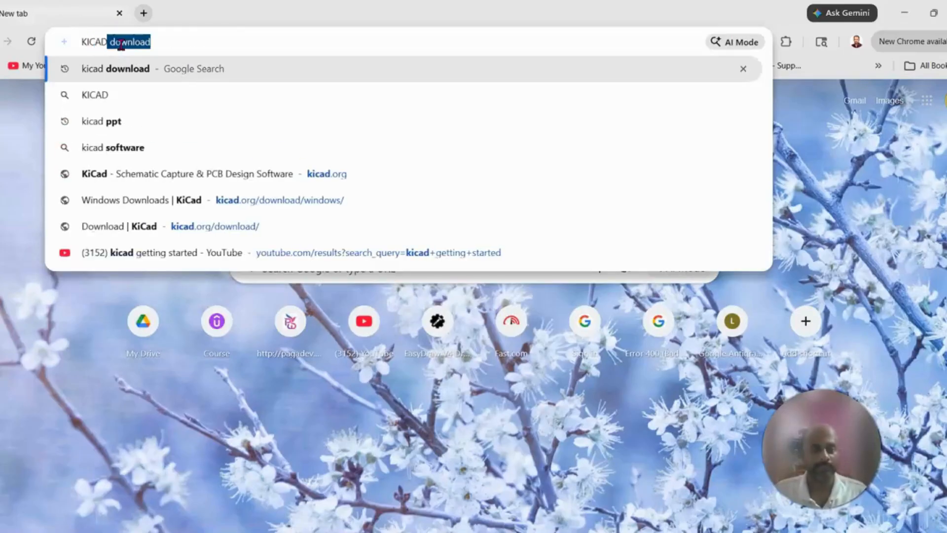
key(Return)
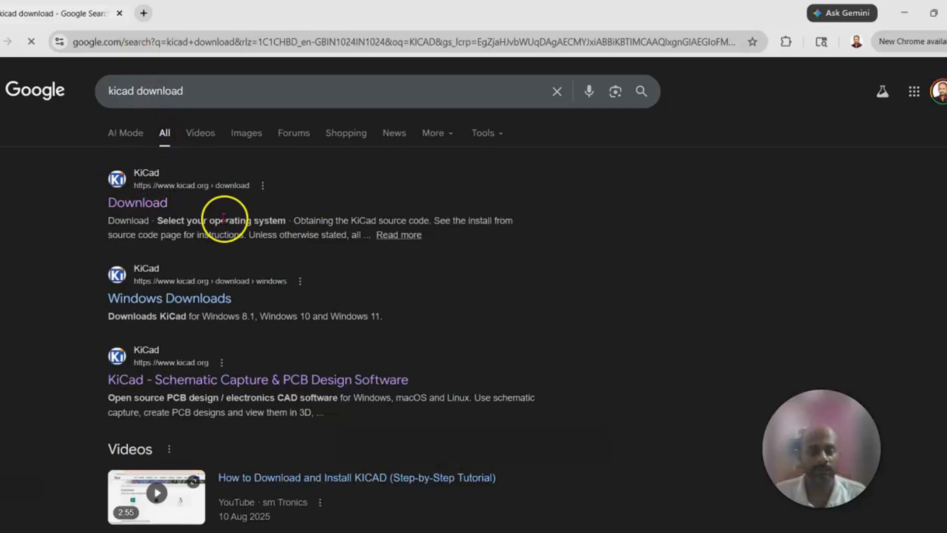
click(153, 209)
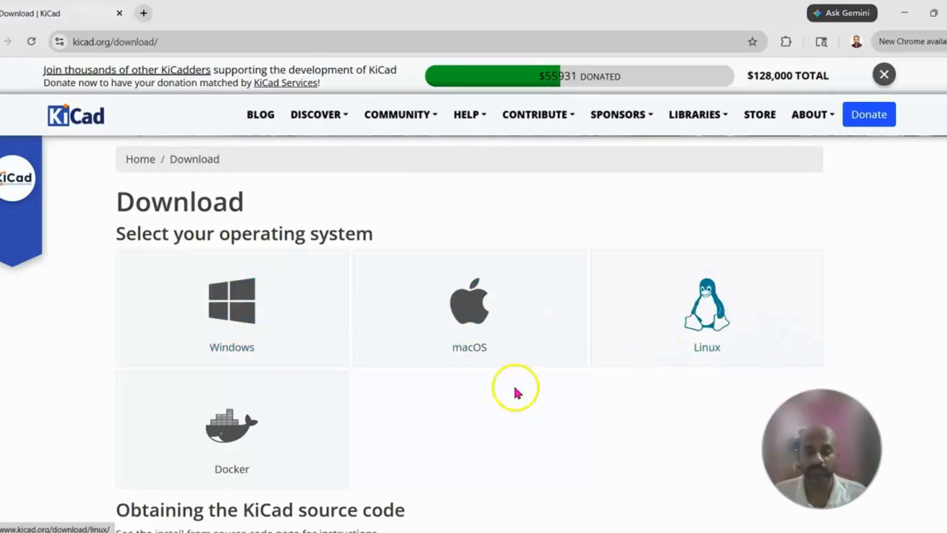
click(226, 320)
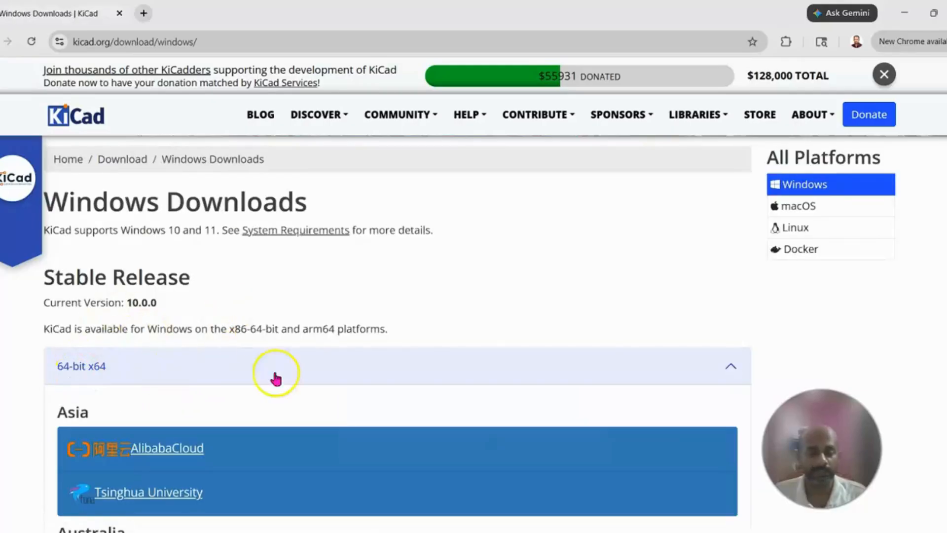
Examine the 64-bit x64 and arm64 stable release sections, leaving both collapsed.
click(733, 372)
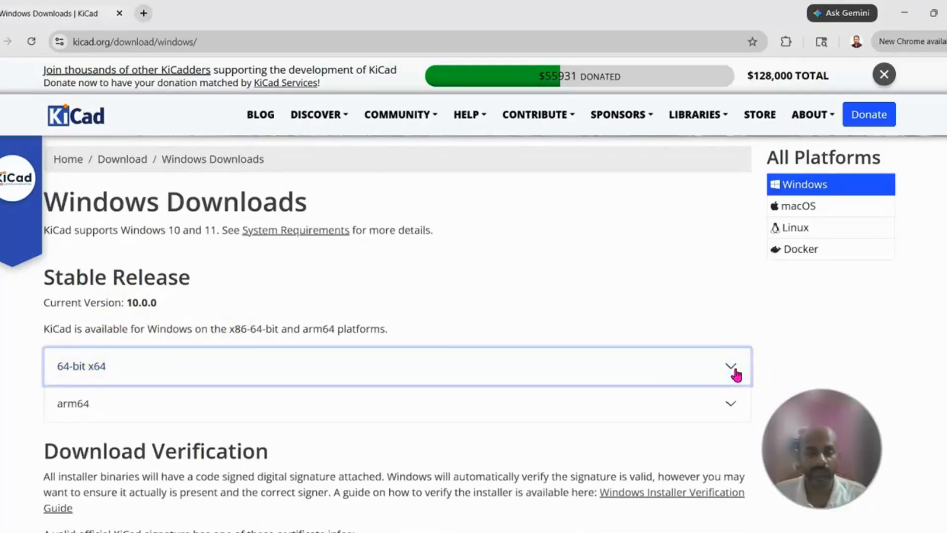
click(735, 405)
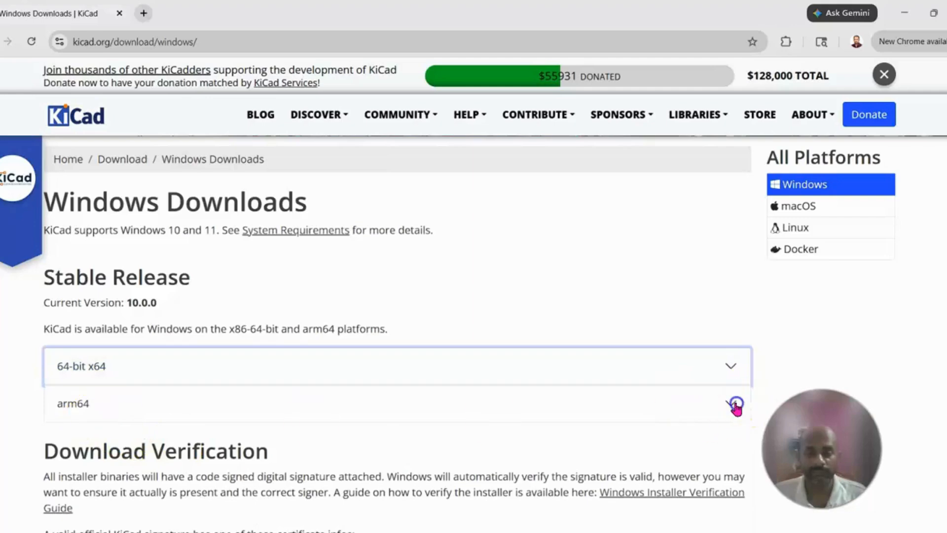
click(732, 402)
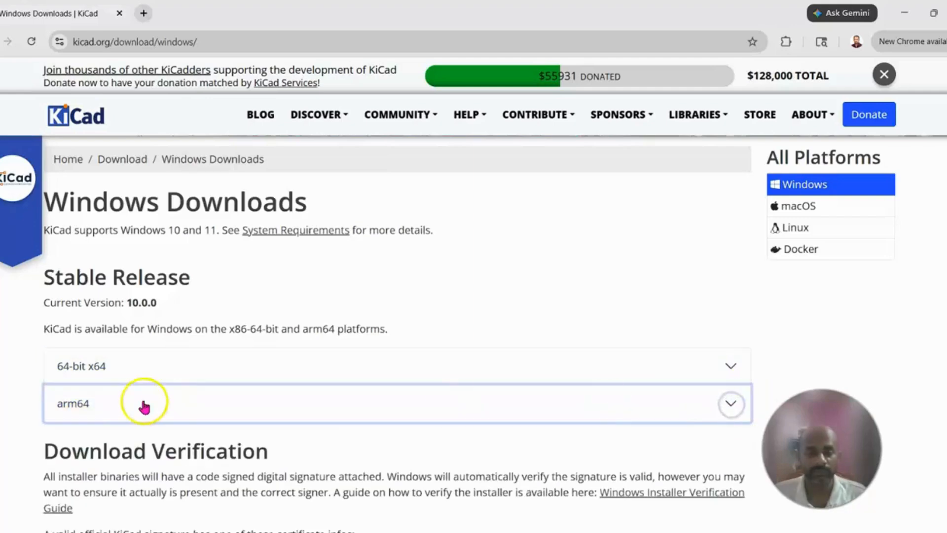
click(727, 366)
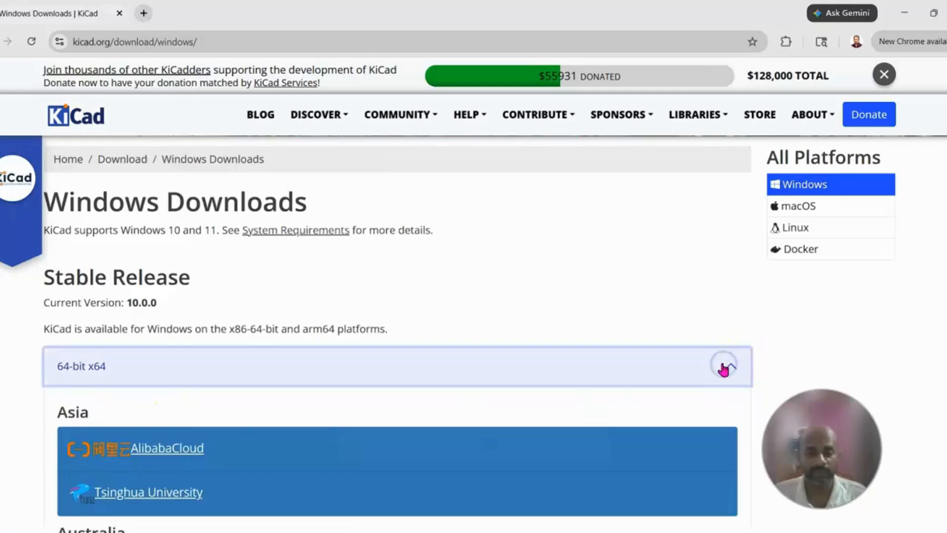
click(723, 369)
Examine the download verification, previous releases, testing builds and nightly builds information on the Windows Downloads page.
scroll(533, 335, down, 2)
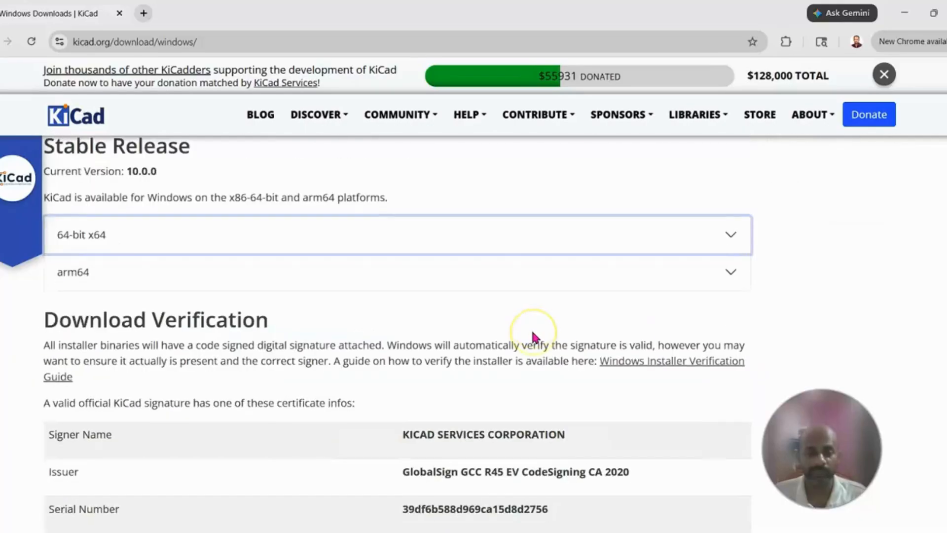
scroll(533, 337, up, 1)
scroll(533, 337, down, 2)
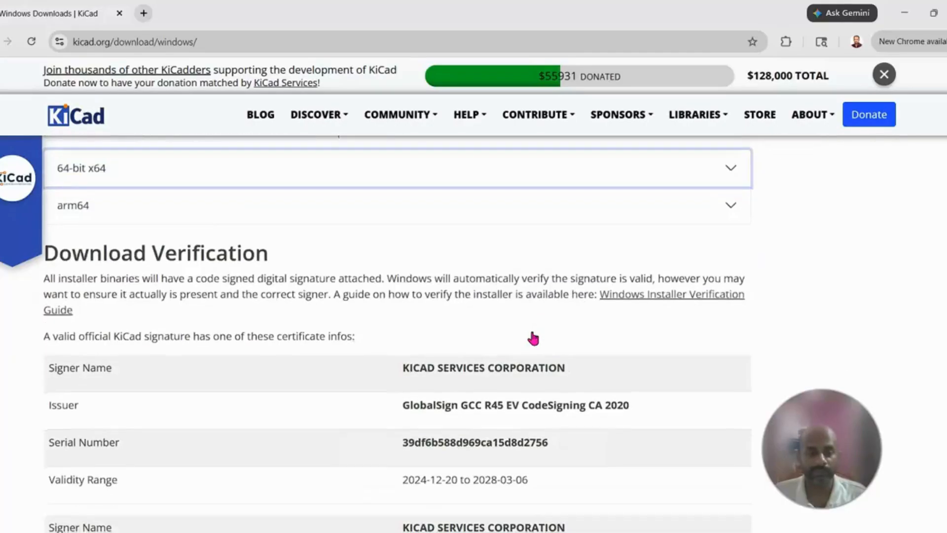
scroll(533, 337, down, 2)
scroll(535, 335, up, 1)
click(545, 336)
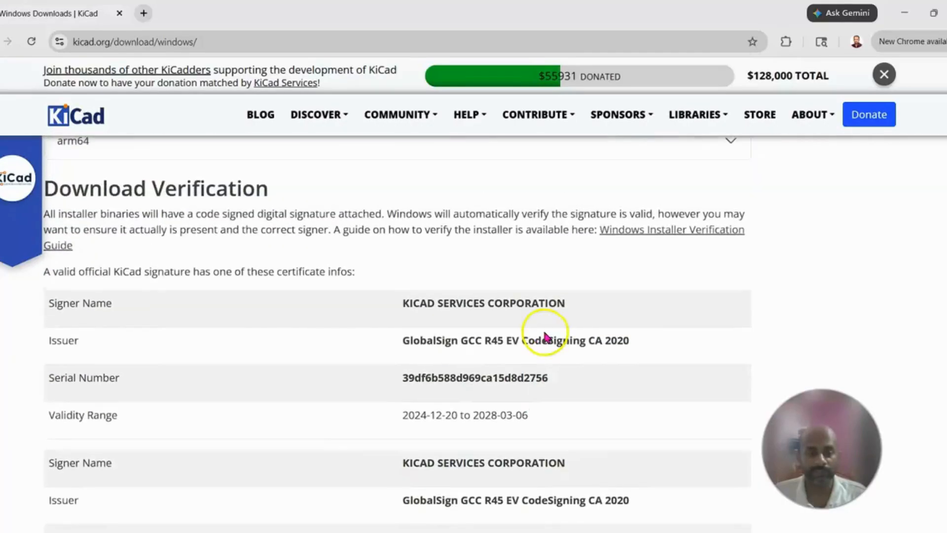
scroll(354, 356, down, 4)
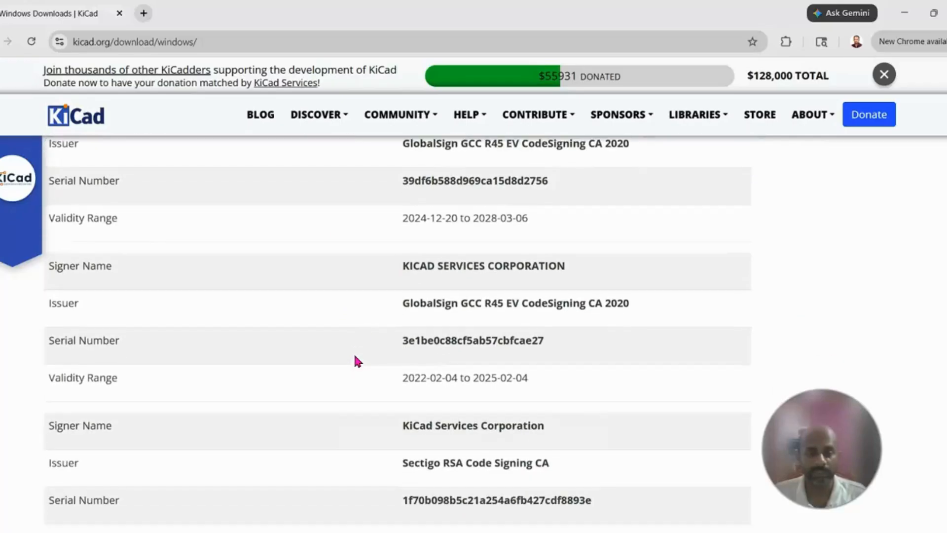
scroll(355, 361, down, 1)
scroll(354, 356, down, 4)
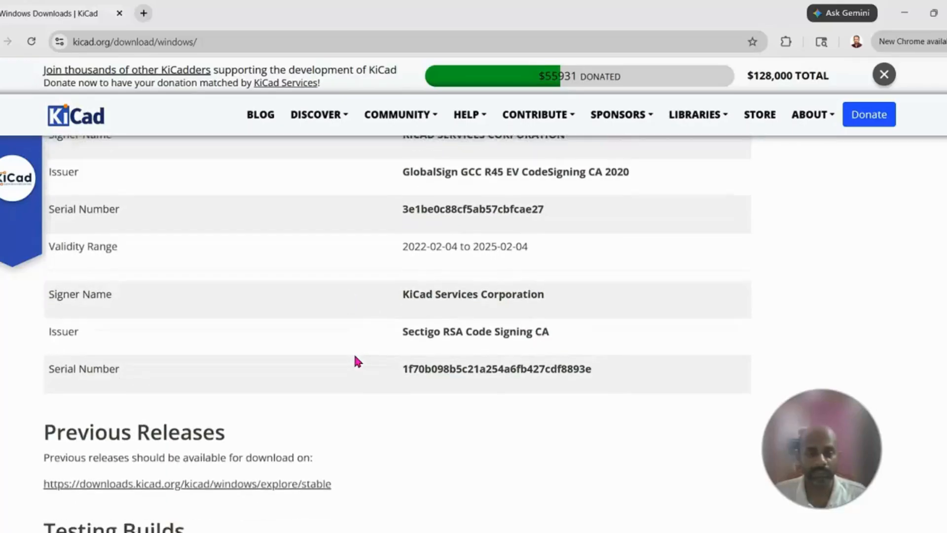
scroll(356, 360, down, 1)
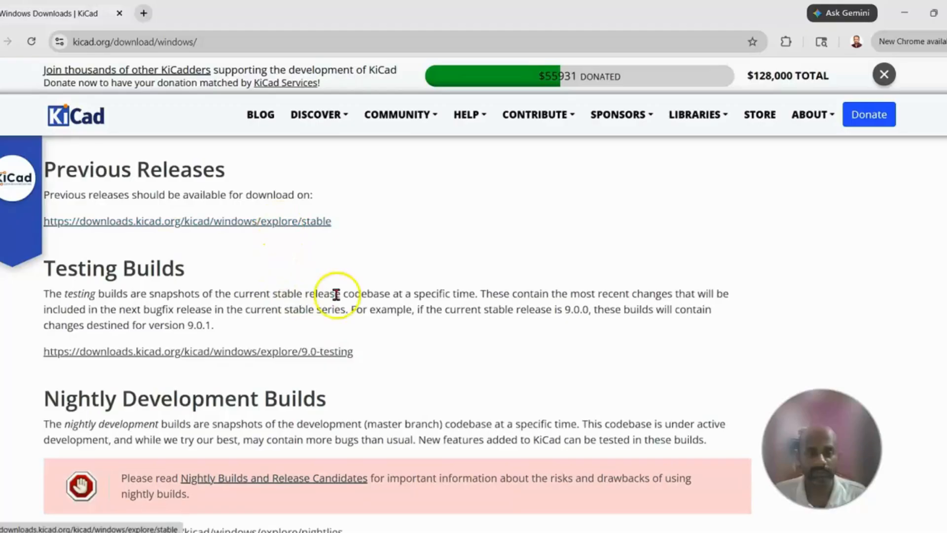
scroll(359, 305, down, 2)
scroll(360, 306, up, 18)
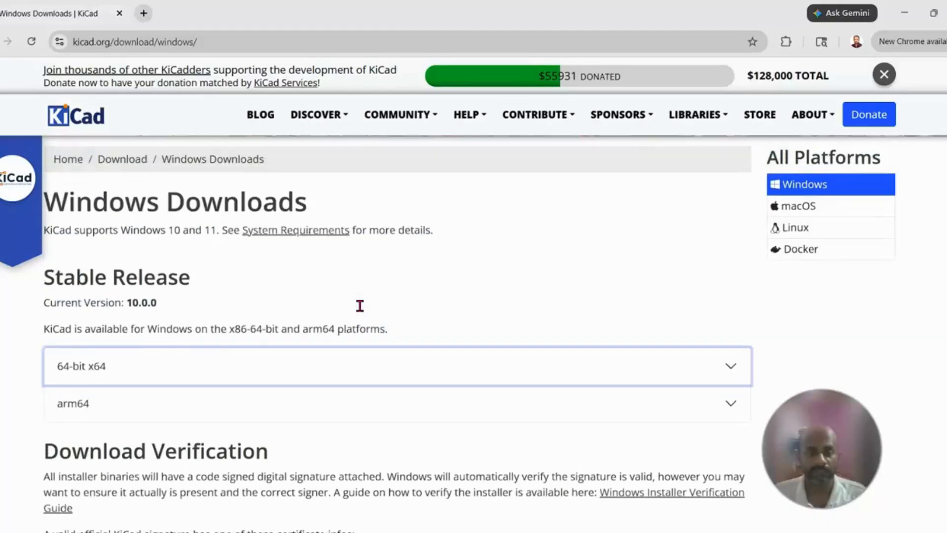
Expand the 64-bit x64 section and examine the download mirrors offered for each region.
click(237, 357)
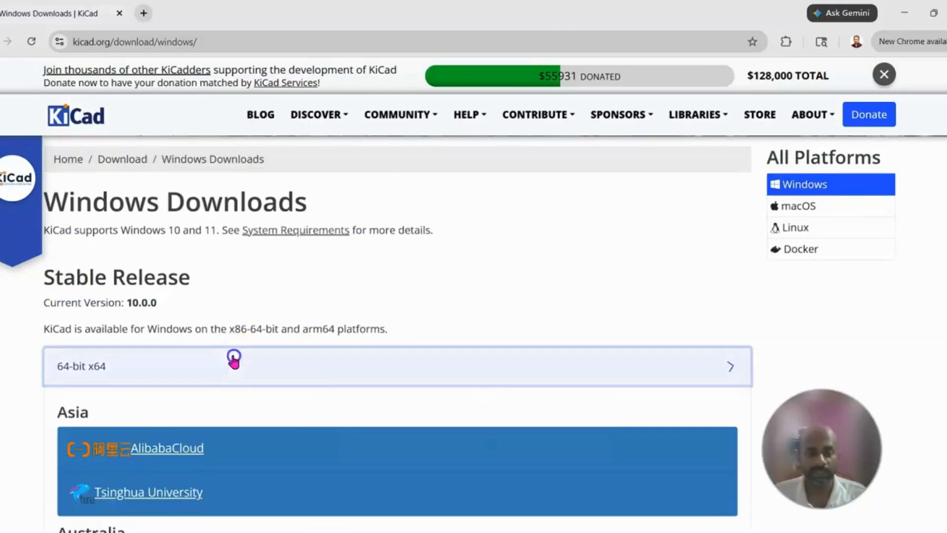
scroll(495, 316, down, 3)
scroll(133, 286, up, 1)
click(102, 320)
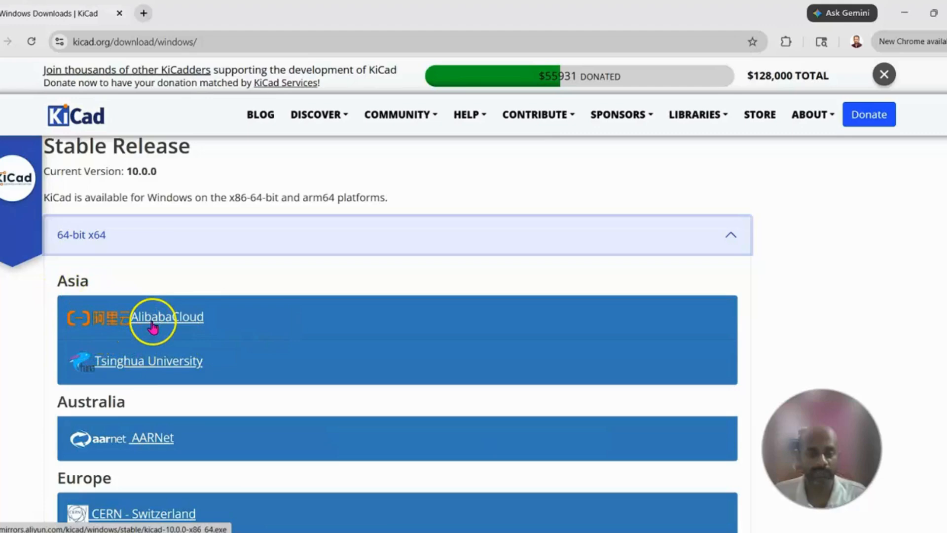
scroll(208, 361, down, 1)
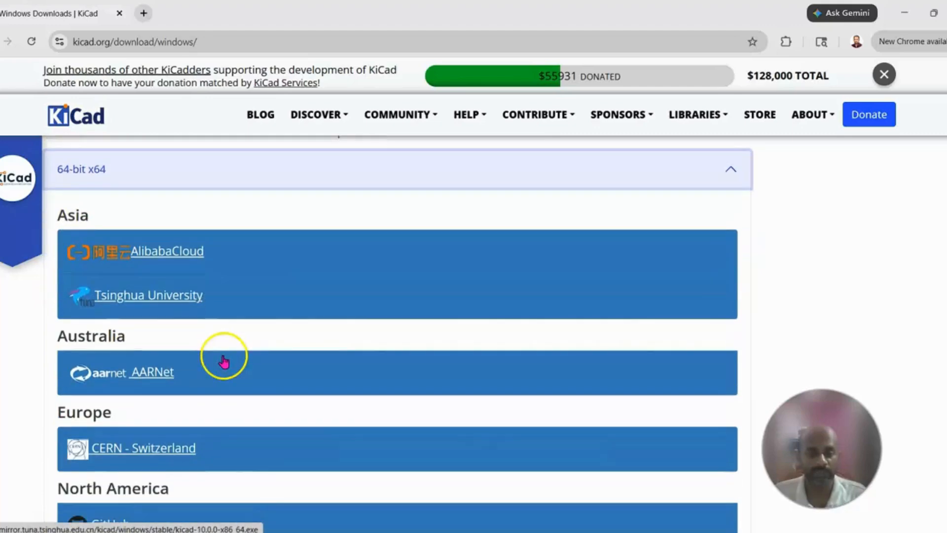
scroll(154, 383, down, 1)
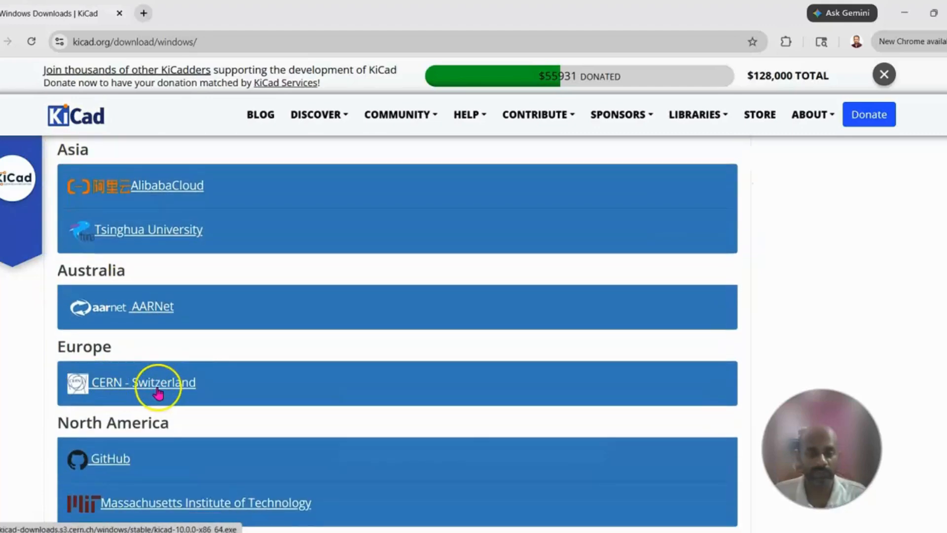
scroll(167, 386, down, 2)
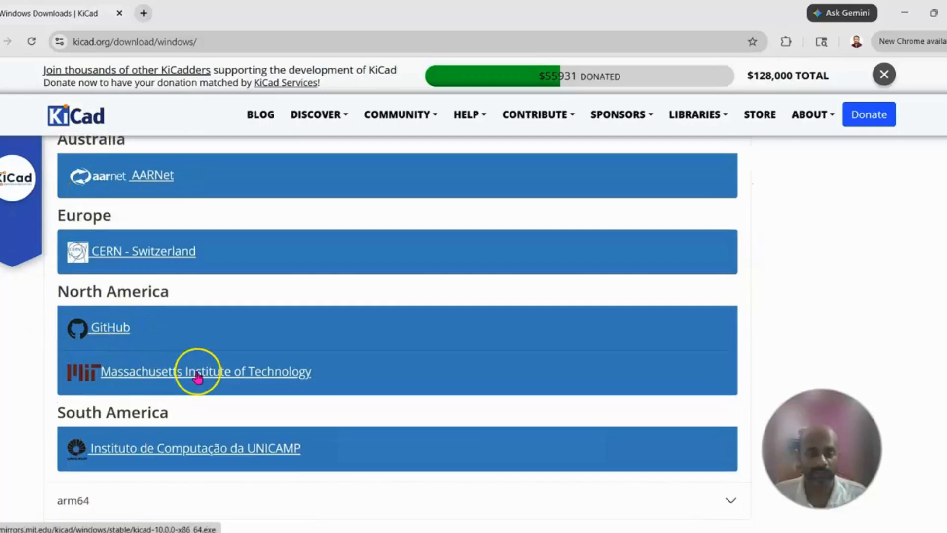
scroll(188, 373, down, 1)
scroll(217, 380, down, 2)
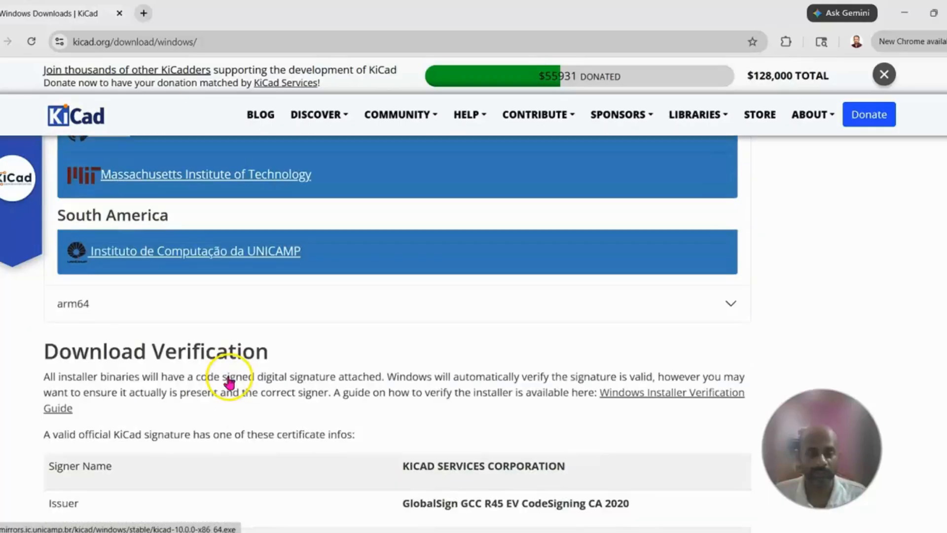
scroll(227, 375, down, 1)
scroll(229, 380, up, 6)
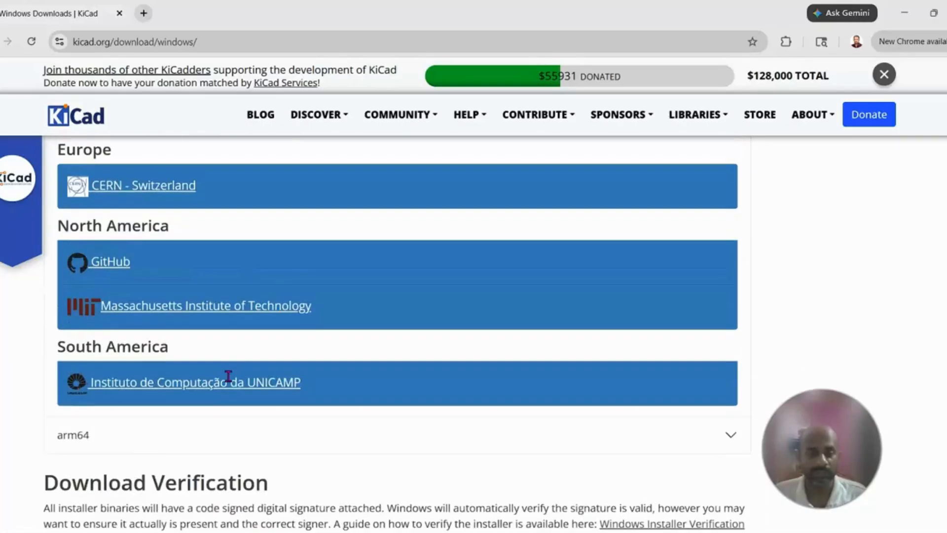
scroll(229, 383, up, 1)
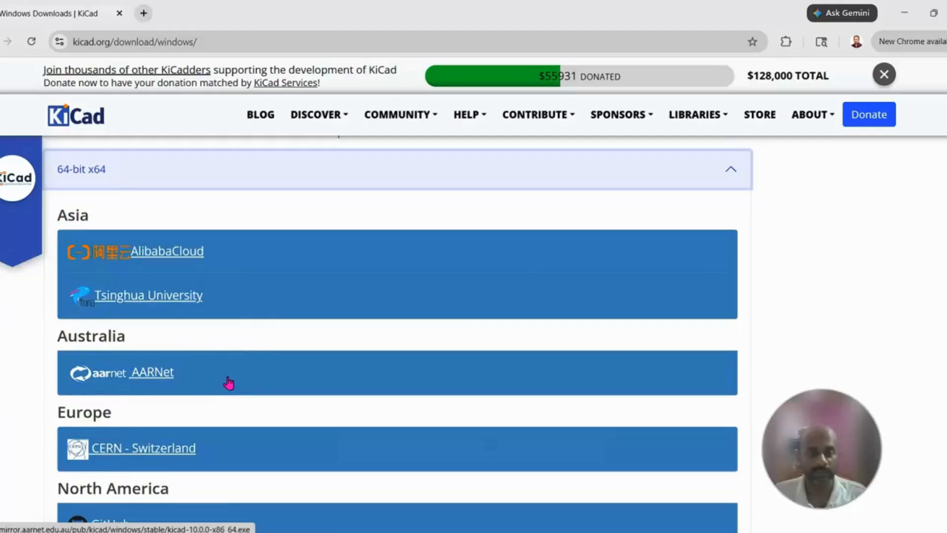
Download the 64-bit x64 KiCad 10.0.0 installer from the AlibabaCloud mirror and show the recent downloads.
scroll(231, 345, up, 2)
click(190, 380)
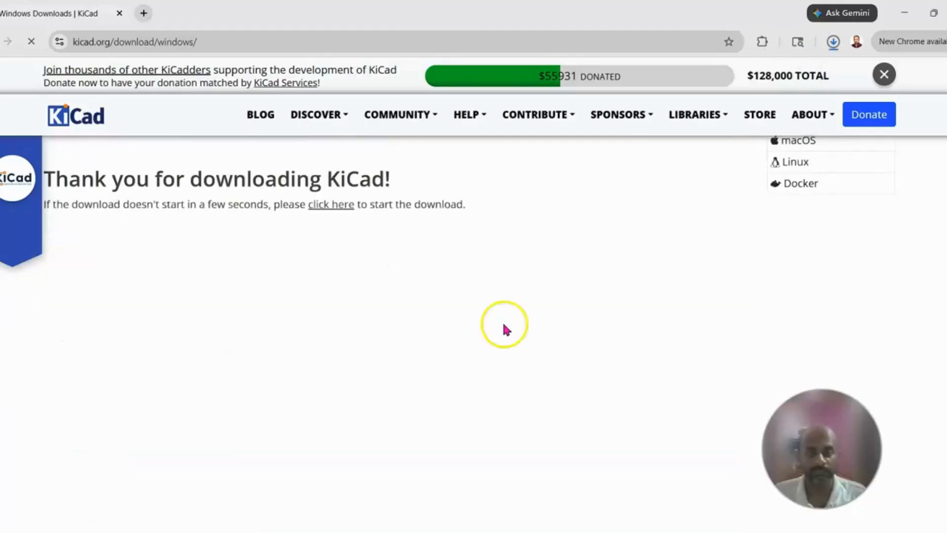
click(833, 41)
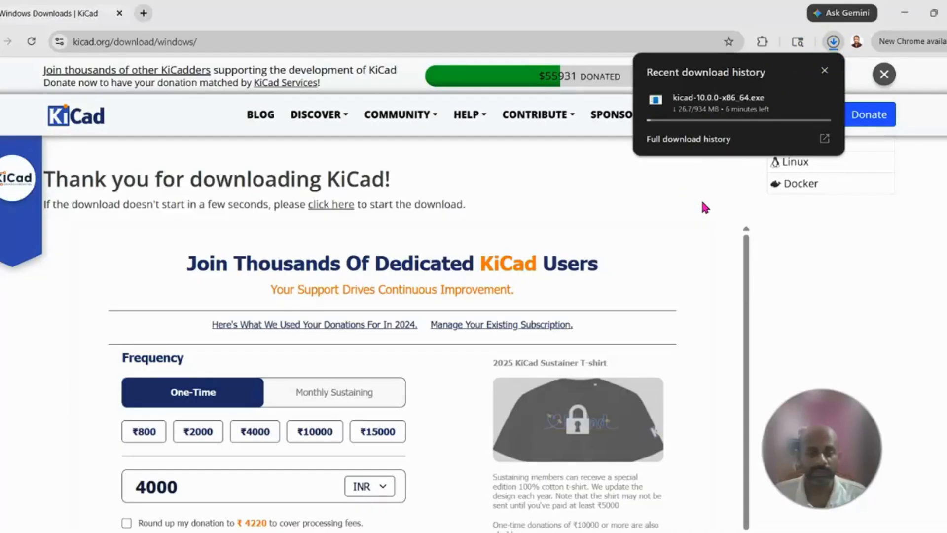
Run the kicad-10.0.0-x86_64 installer from the Downloads folder and choose to install for all users.
click(90, 461)
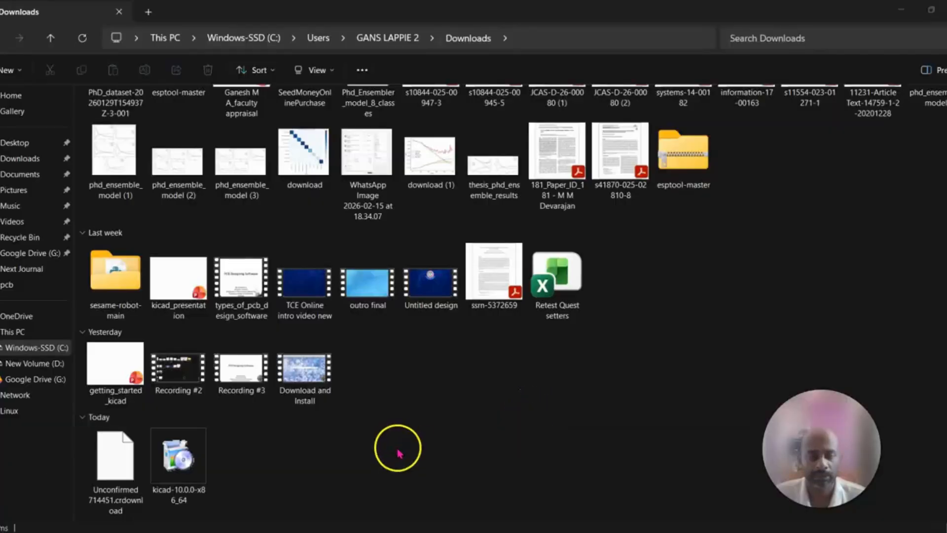
click(167, 464)
double_click(167, 464)
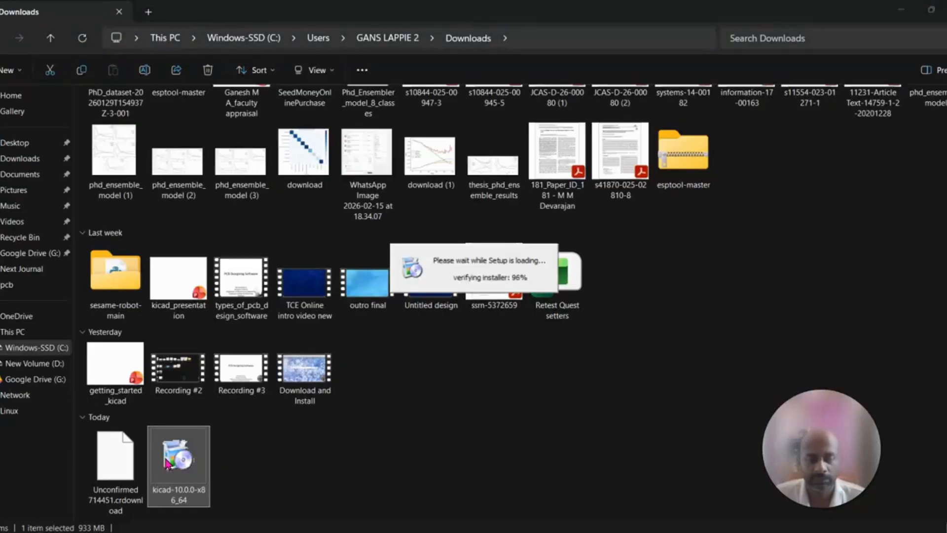
click(548, 379)
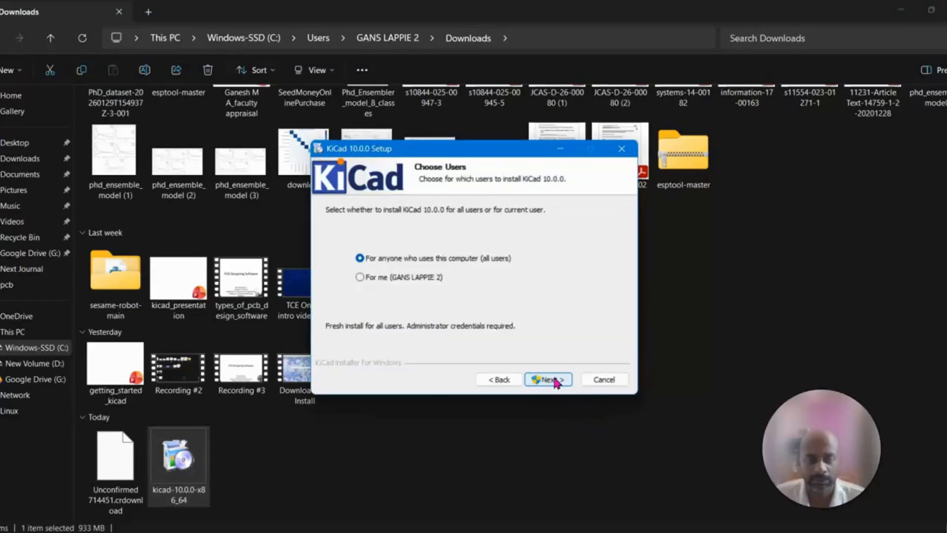
click(549, 379)
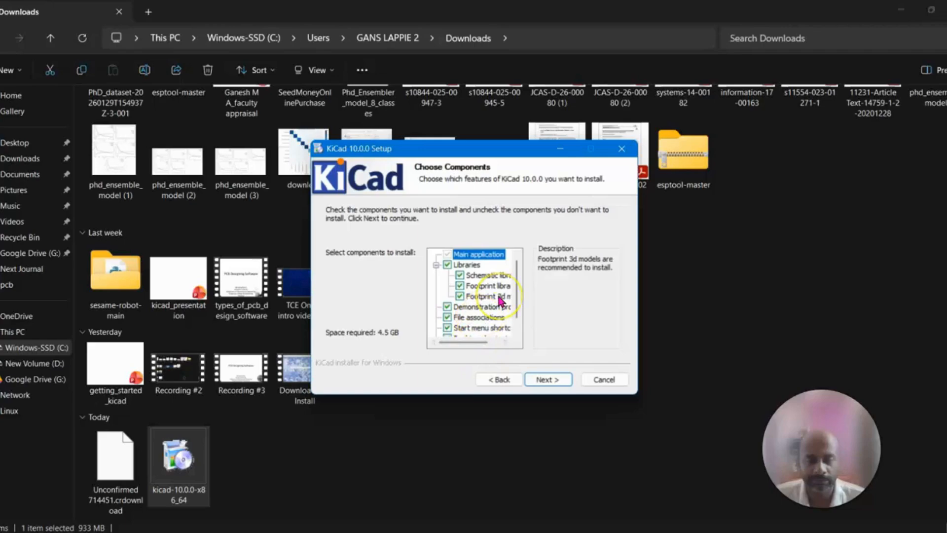
Review the components to install, keep the libraries, demonstration projects, file associations and shortcuts selected, and start the installation.
scroll(499, 300, down, 1)
scroll(500, 300, up, 1)
mouse_move(498, 277)
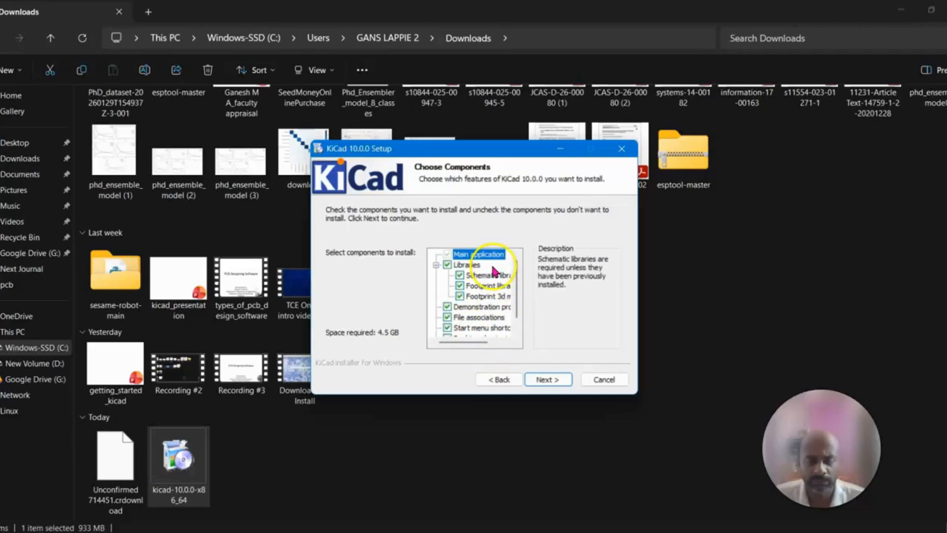
scroll(491, 275, down, 1)
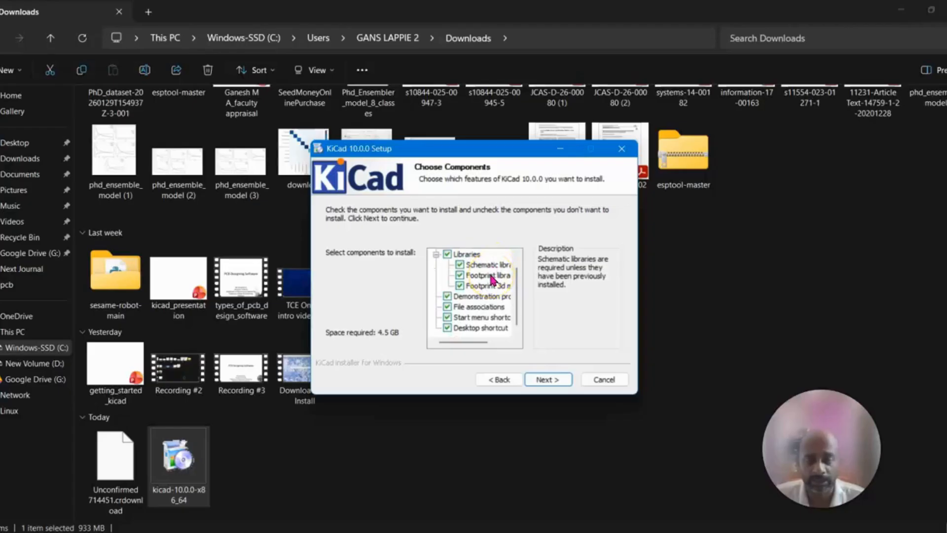
mouse_move(476, 331)
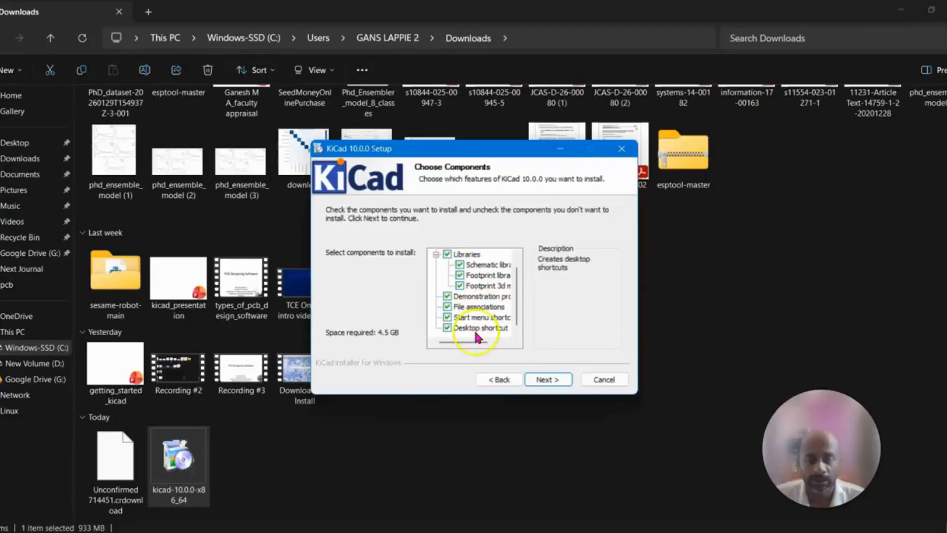
click(552, 381)
click(566, 382)
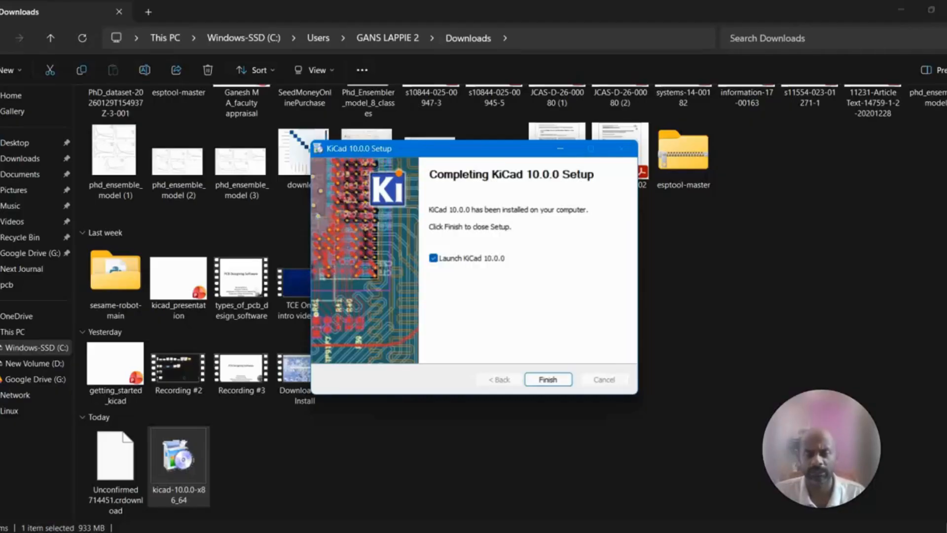
Finish the setup with Launch KiCad 10.0.0 enabled and minimize the Downloads folder window.
click(543, 380)
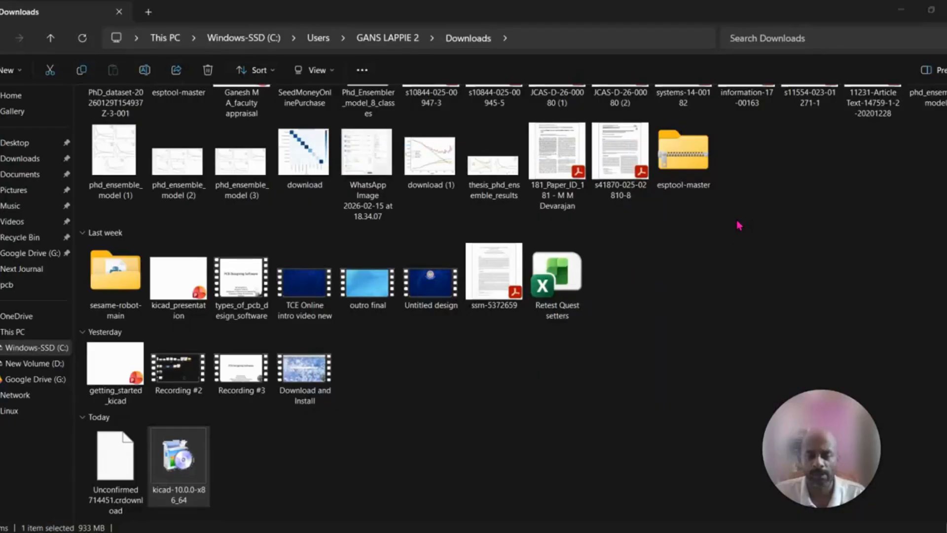
click(900, 11)
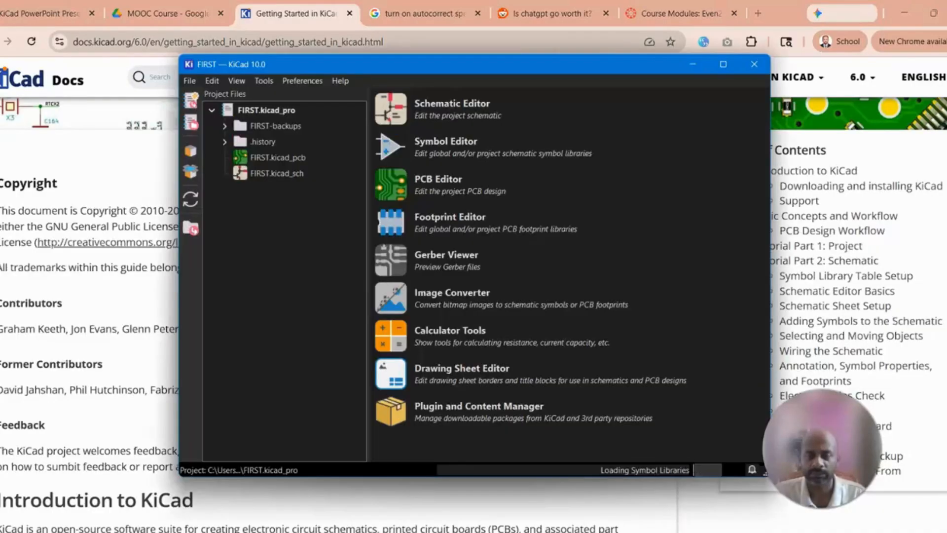